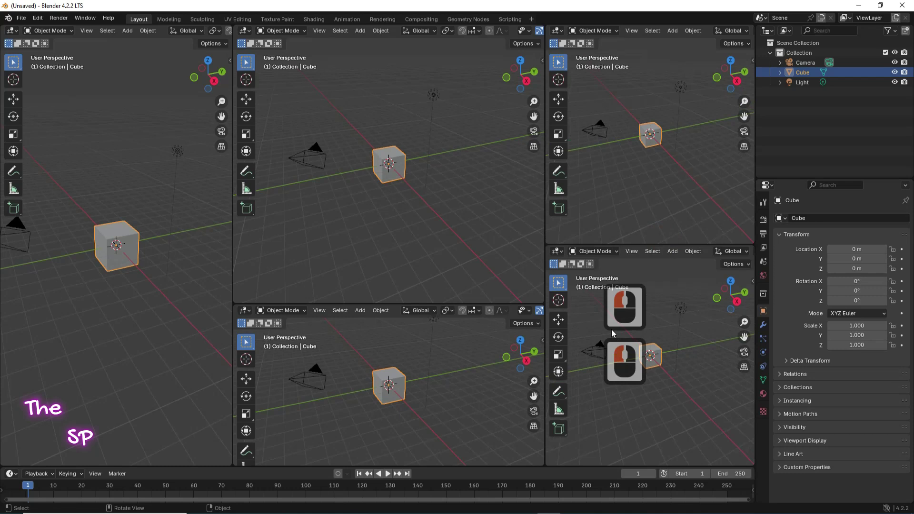
Step: Maximize the bottom-right 3D viewport with Ctrl+Space so it fills the whole area
{"action": "key", "text": "ctrl+space"}
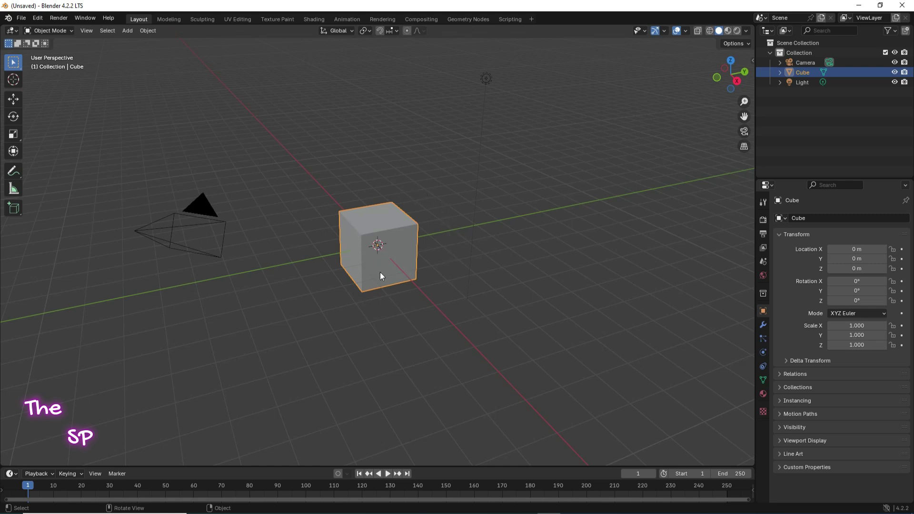
Step: Split the 3D viewport vertically into two side-by-side cube views and adjust the divider
{"action": "right_click", "coordinate": [467, 470]}
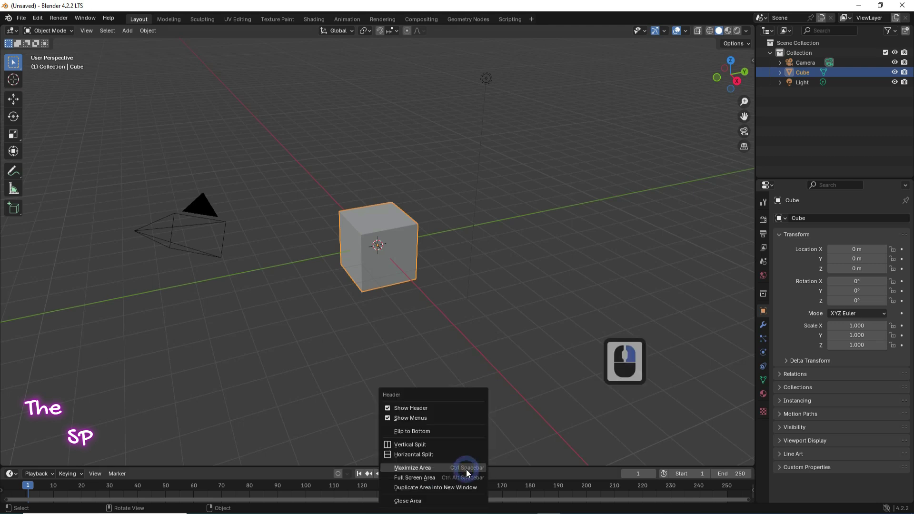
{"action": "left_click", "coordinate": [418, 443]}
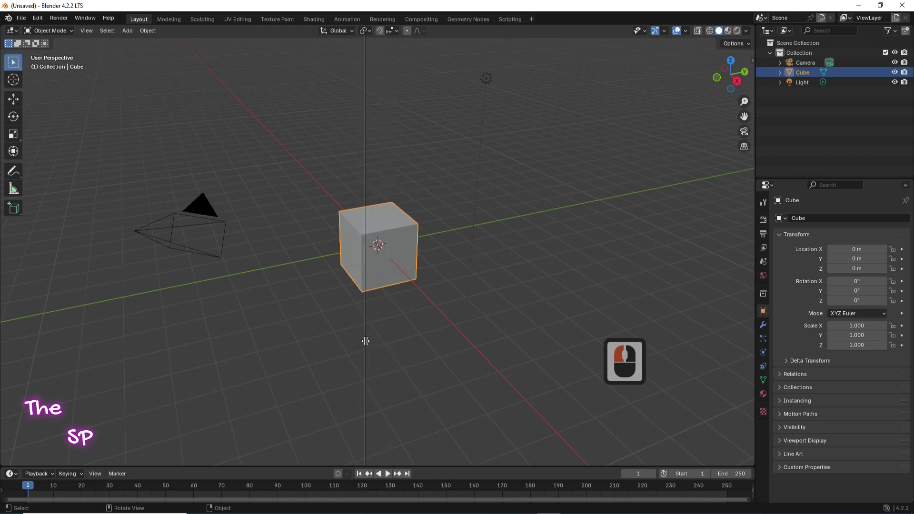
{"action": "left_click", "coordinate": [366, 341]}
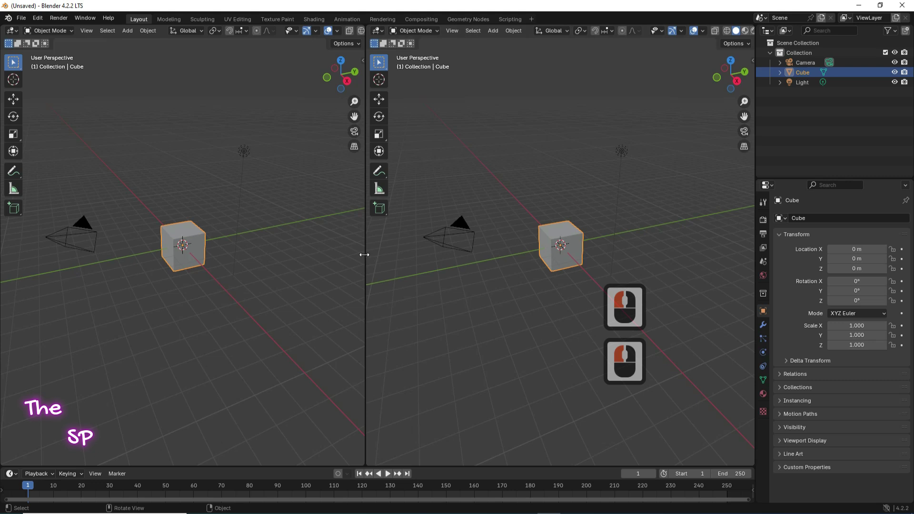
{"action": "left_click_drag", "start_coordinate": [364, 254], "coordinate": [336, 253]}
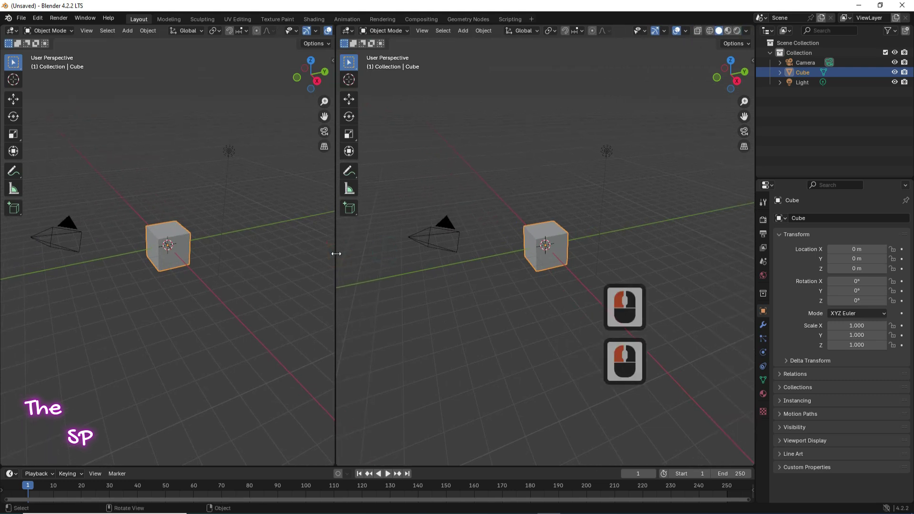
Step: Split the right view vertically into a third column and even out the three widths
{"action": "right_click", "coordinate": [508, 473]}
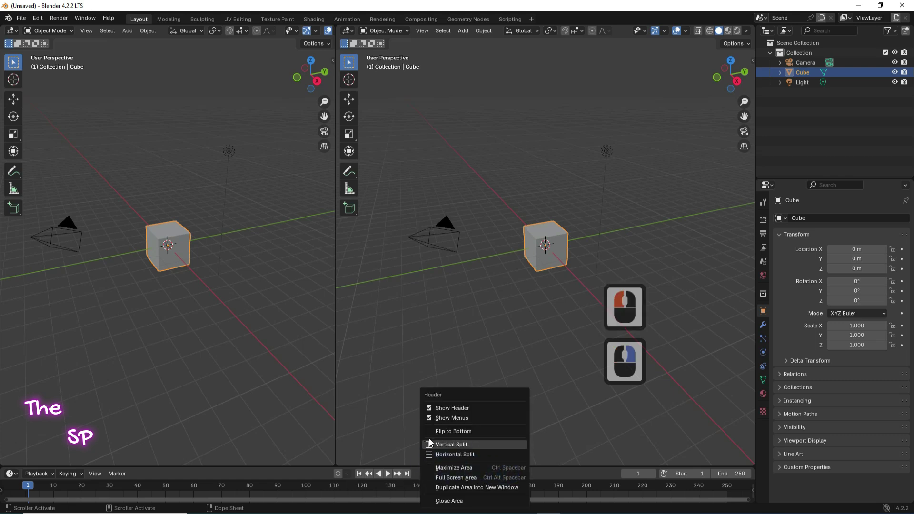
{"action": "left_click", "coordinate": [450, 445]}
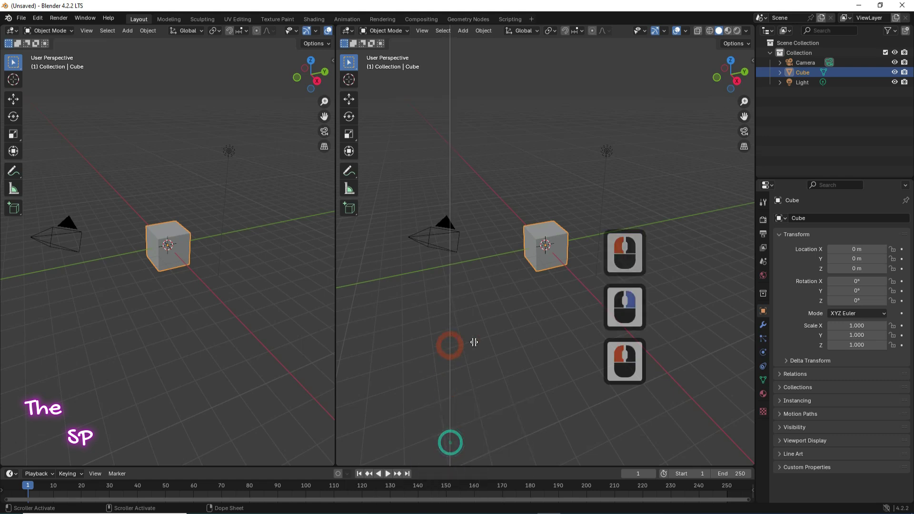
{"action": "left_click", "coordinate": [545, 325]}
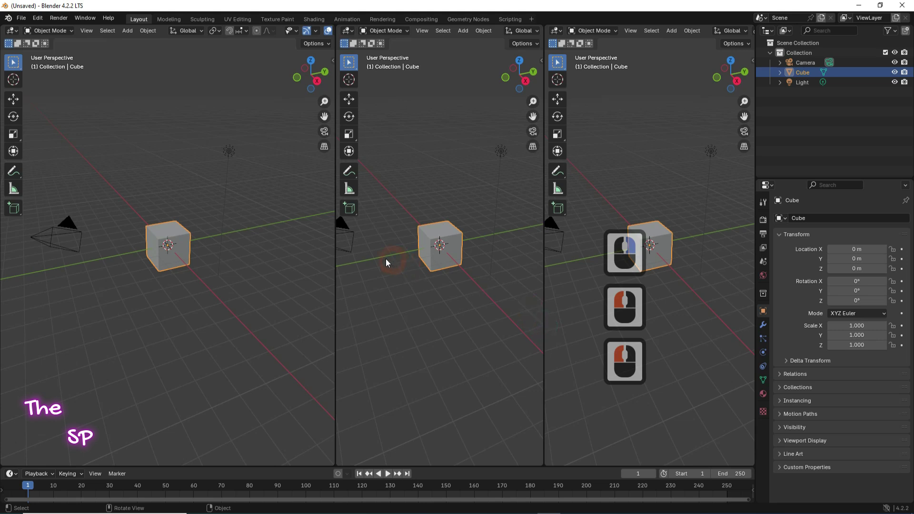
{"action": "left_click_drag", "start_coordinate": [335, 250], "coordinate": [233, 252]}
{"action": "mouse_move", "coordinate": [544, 255]}
{"action": "left_mouse_down"}
{"action": "mouse_move", "coordinate": [654, 255]}
{"action": "mouse_move", "coordinate": [486, 255]}
{"action": "mouse_move", "coordinate": [545, 255]}
{"action": "left_mouse_up"}
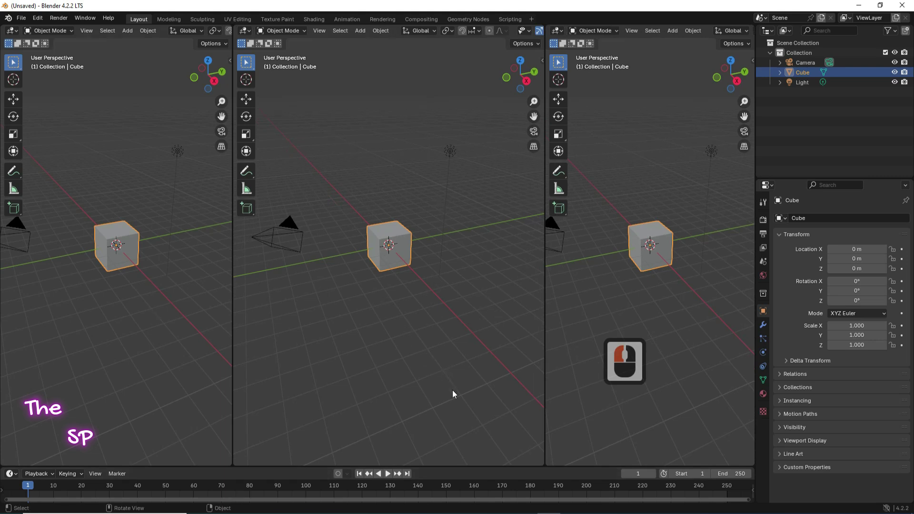
Step: Split the middle view horizontally and drag the divider down to enlarge the top view
{"action": "right_click", "coordinate": [442, 472]}
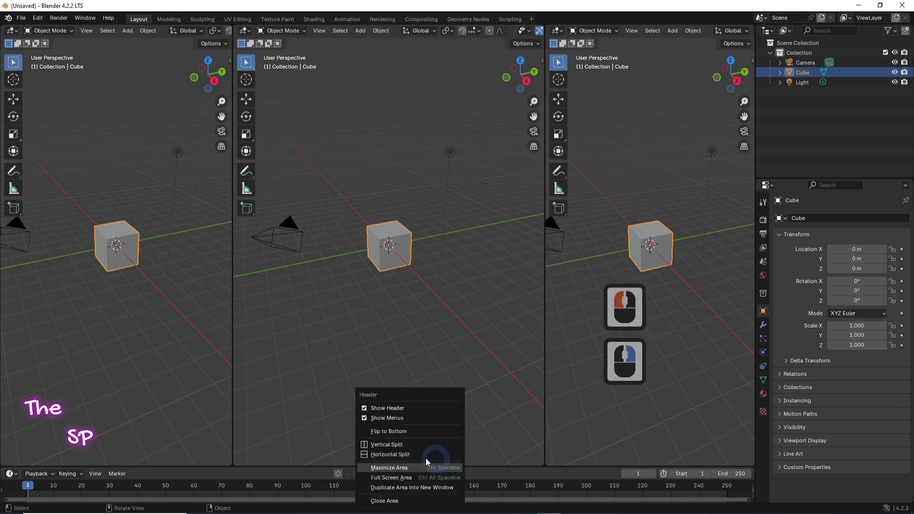
{"action": "left_click", "coordinate": [393, 454]}
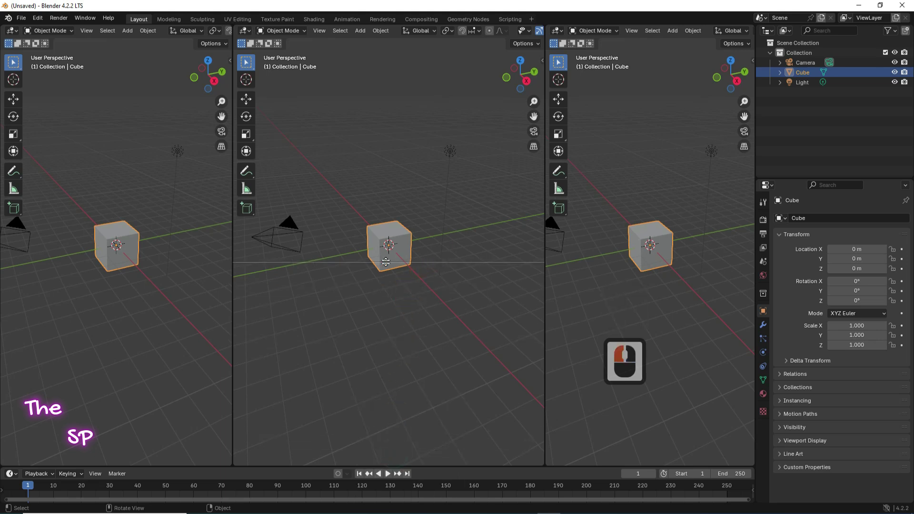
{"action": "left_click", "coordinate": [429, 264]}
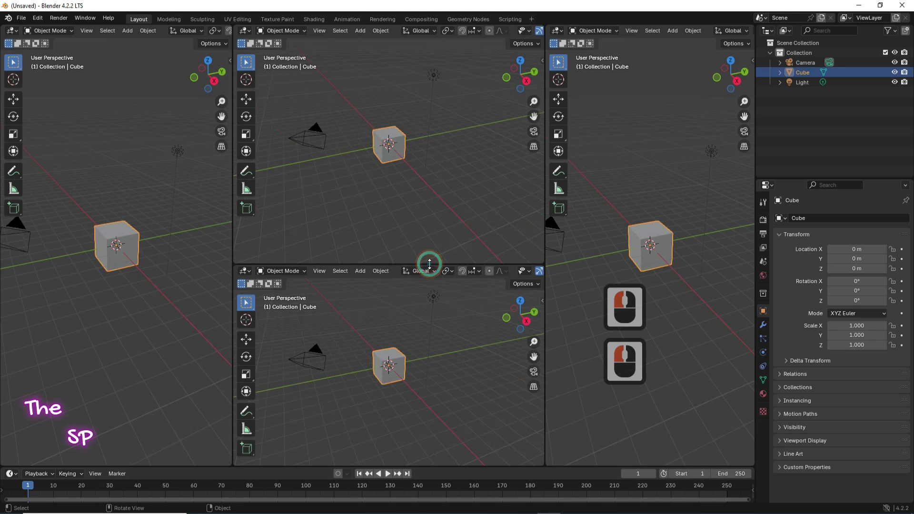
{"action": "left_click_drag", "start_coordinate": [429, 264], "coordinate": [422, 303]}
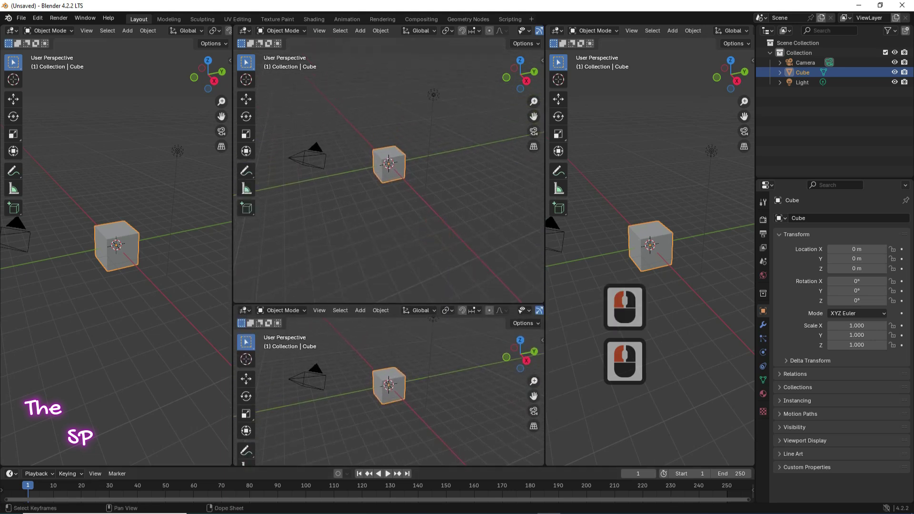
Step: Split the right view horizontally, raise its divider, and deselect the cube
{"action": "right_click", "coordinate": [569, 472]}
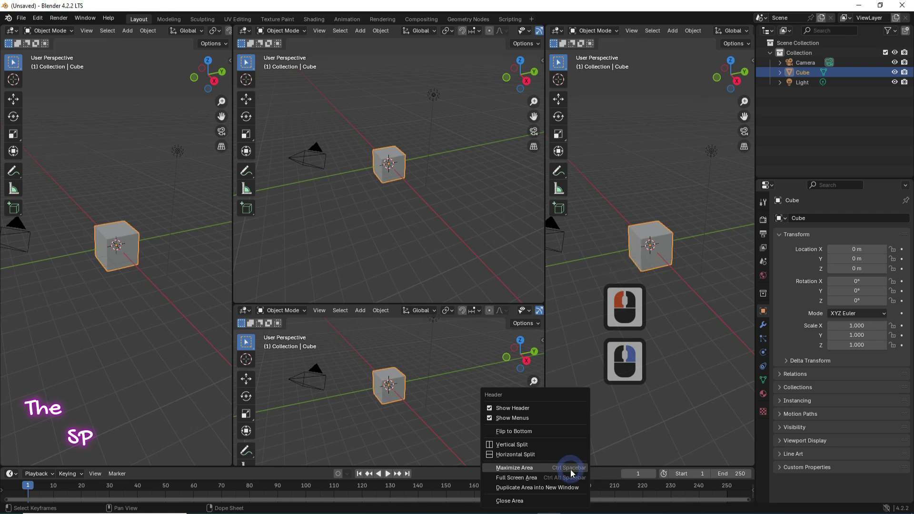
{"action": "left_click", "coordinate": [529, 455]}
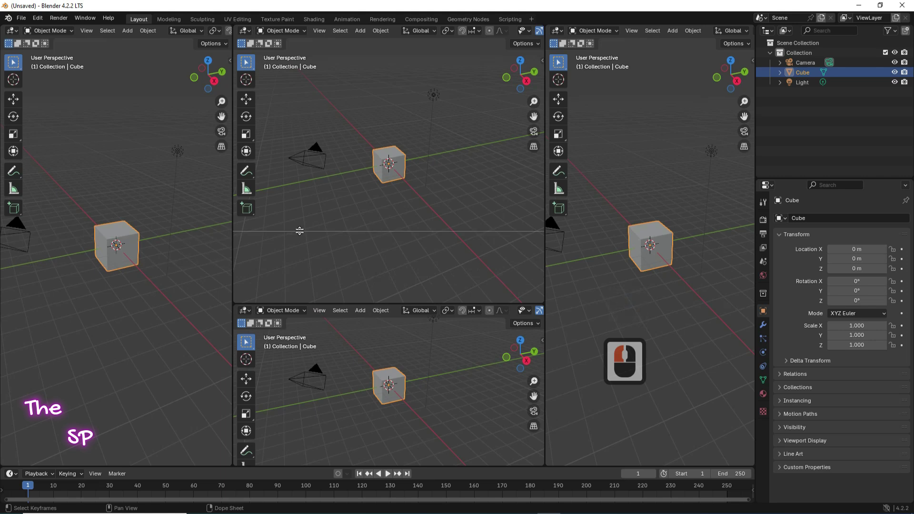
{"action": "left_click", "coordinate": [623, 273]}
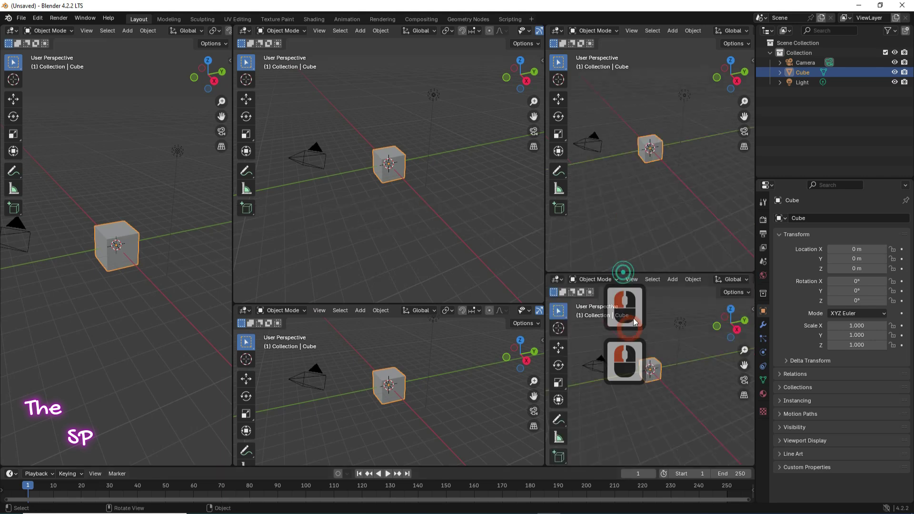
{"action": "left_click_drag", "start_coordinate": [662, 274], "coordinate": [666, 241]}
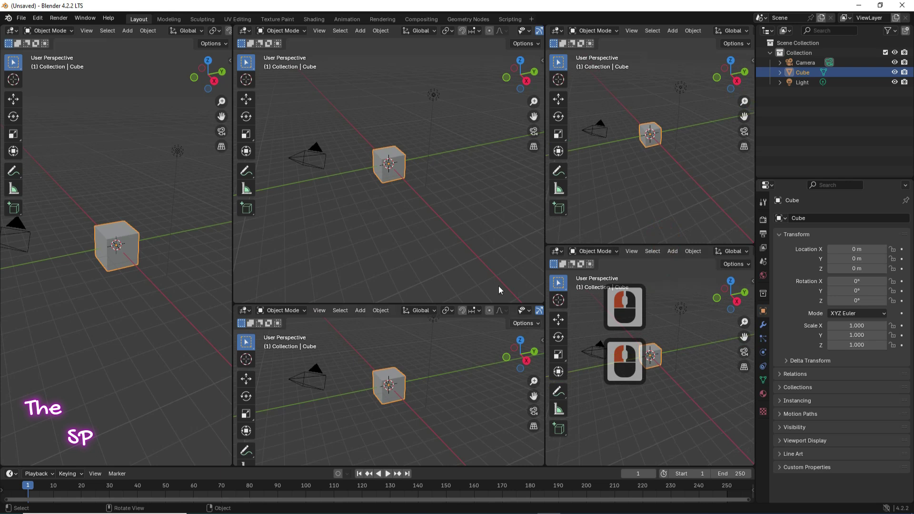
{"action": "left_click", "coordinate": [460, 277]}
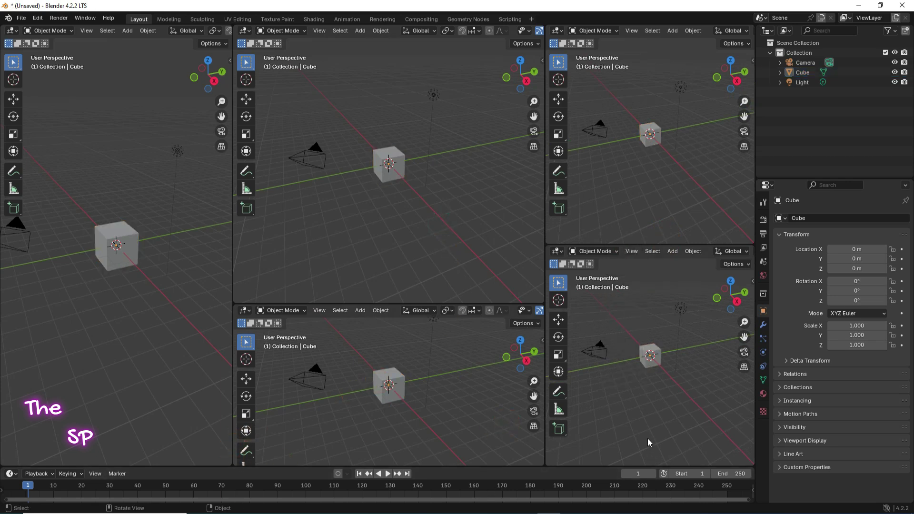
Step: Join the top-middle and bottom-middle views into one tall middle viewport
{"action": "right_click", "coordinate": [409, 304]}
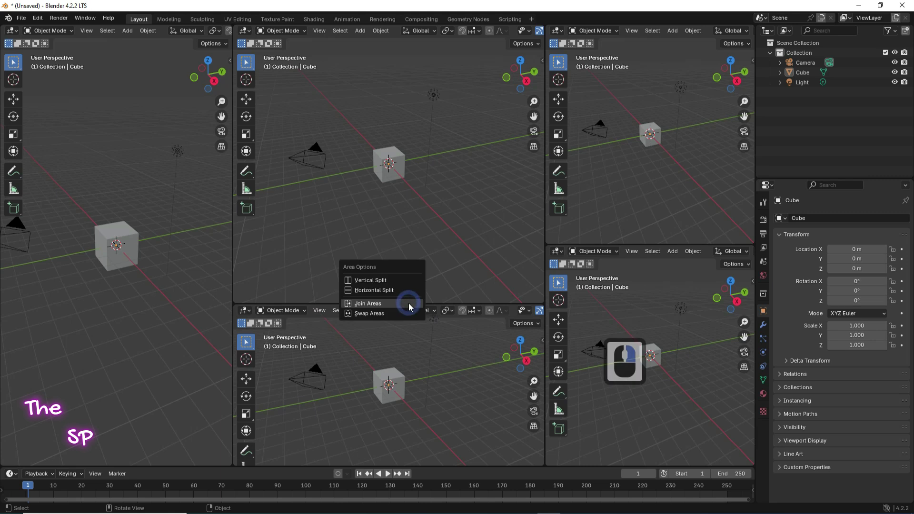
{"action": "left_click", "coordinate": [376, 304]}
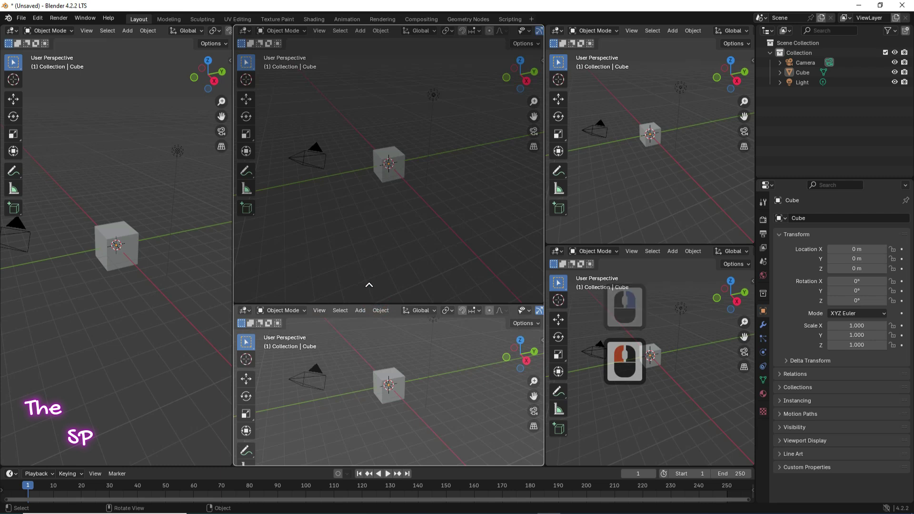
{"action": "left_click", "coordinate": [378, 196]}
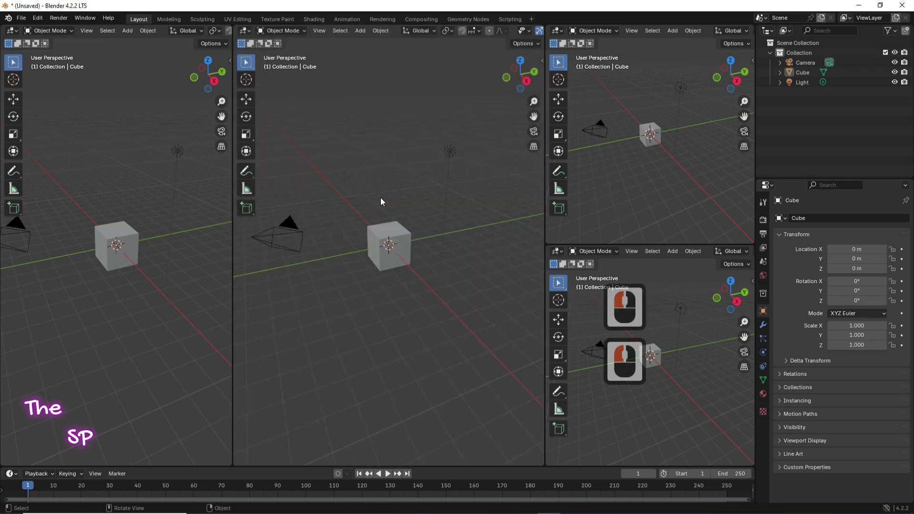
Step: Join the left view into the middle view to form one wide viewport
{"action": "right_click", "coordinate": [233, 226]}
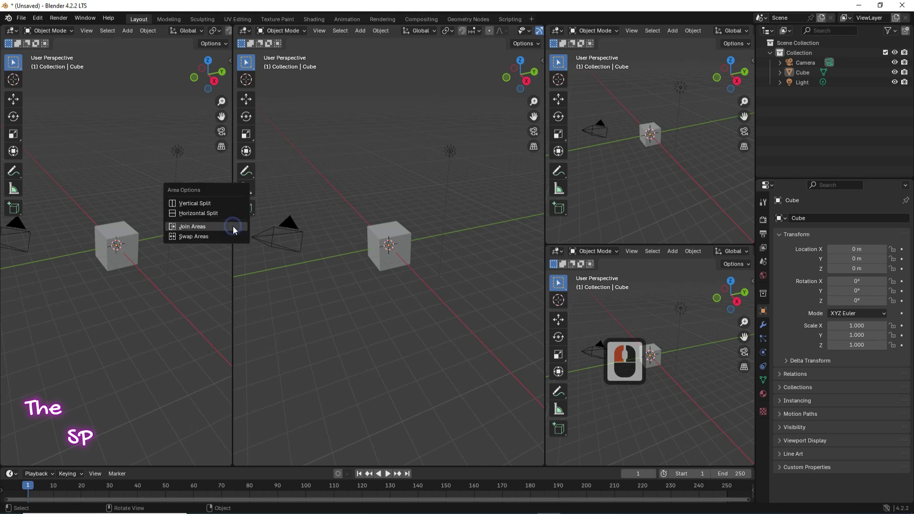
{"action": "left_click", "coordinate": [203, 228]}
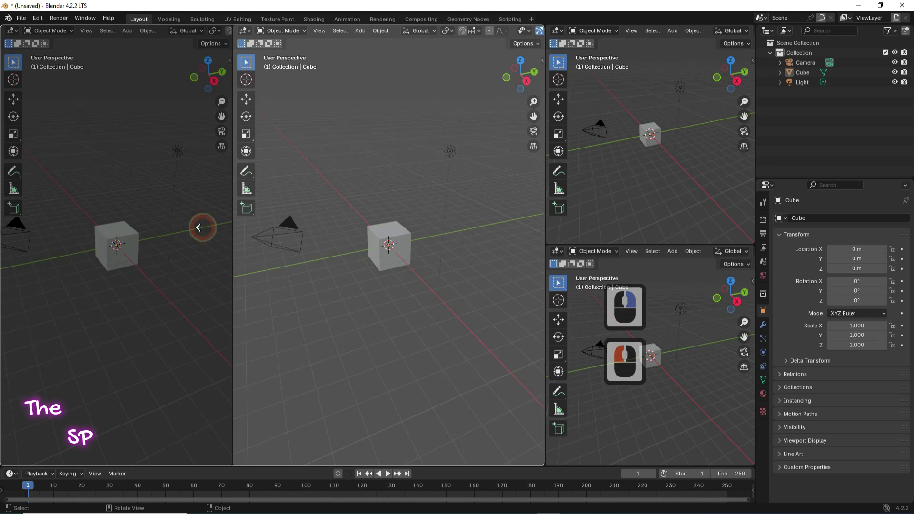
{"action": "left_click", "coordinate": [90, 165]}
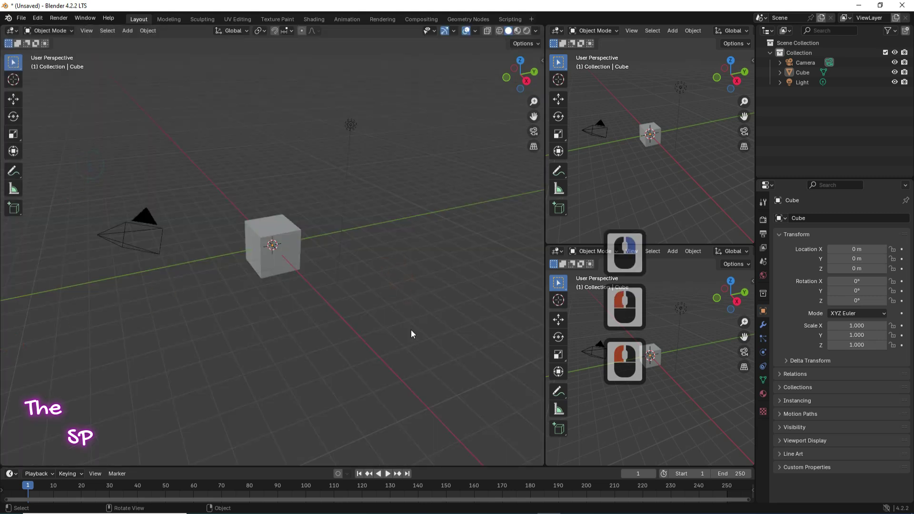
Step: Join the two stacked right views into a single tall viewport
{"action": "right_click", "coordinate": [663, 245]}
{"action": "left_click", "coordinate": [636, 245]}
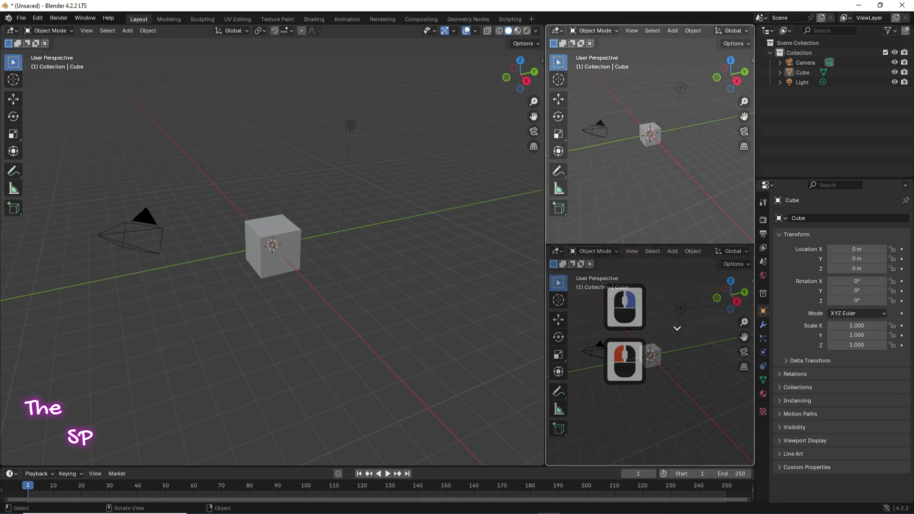
{"action": "left_click", "coordinate": [677, 328]}
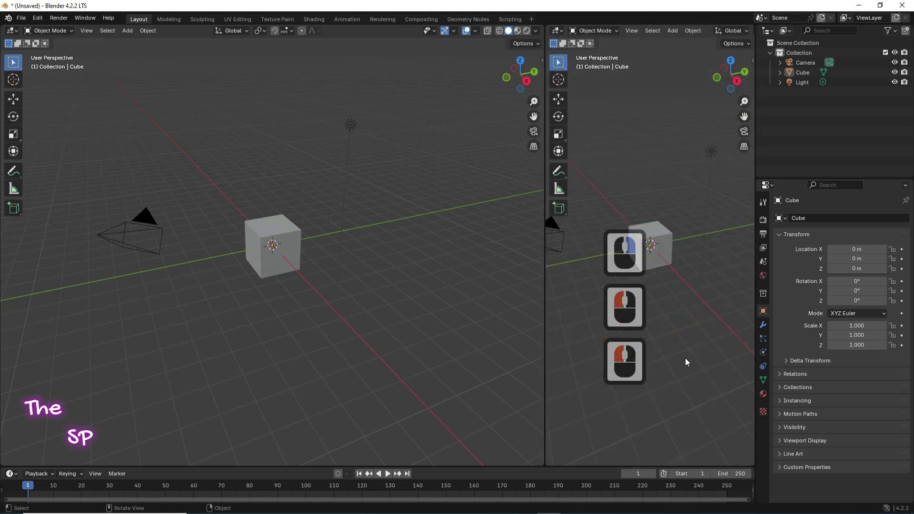
Step: Join the left and right views into one full-width 3D viewport
{"action": "right_click", "coordinate": [545, 282]}
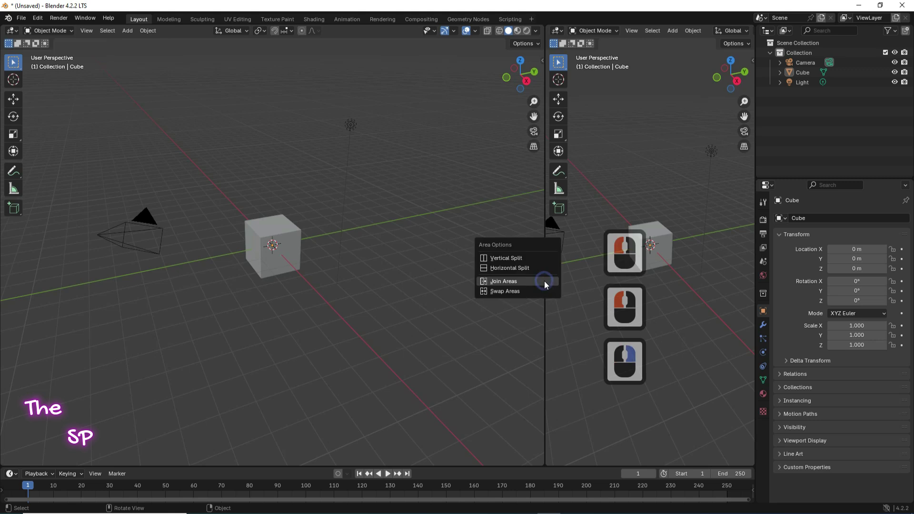
{"action": "left_click", "coordinate": [510, 282]}
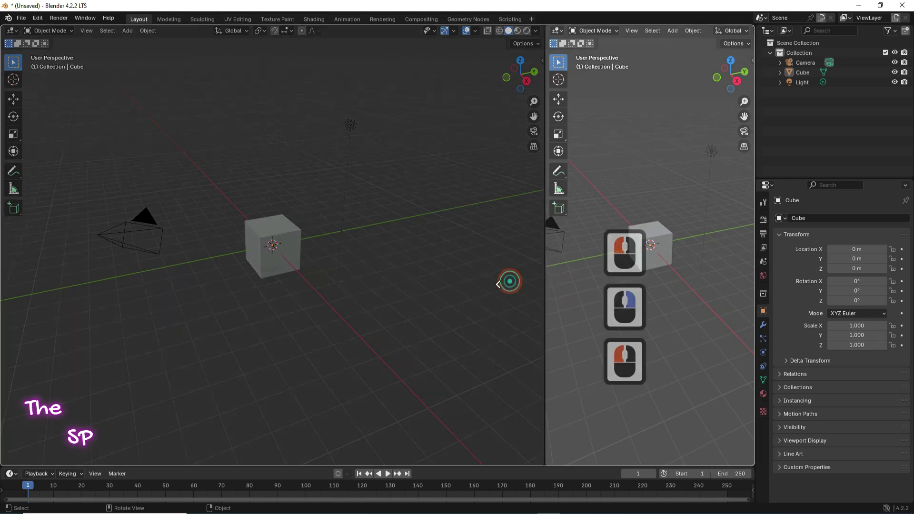
{"action": "left_click", "coordinate": [321, 207]}
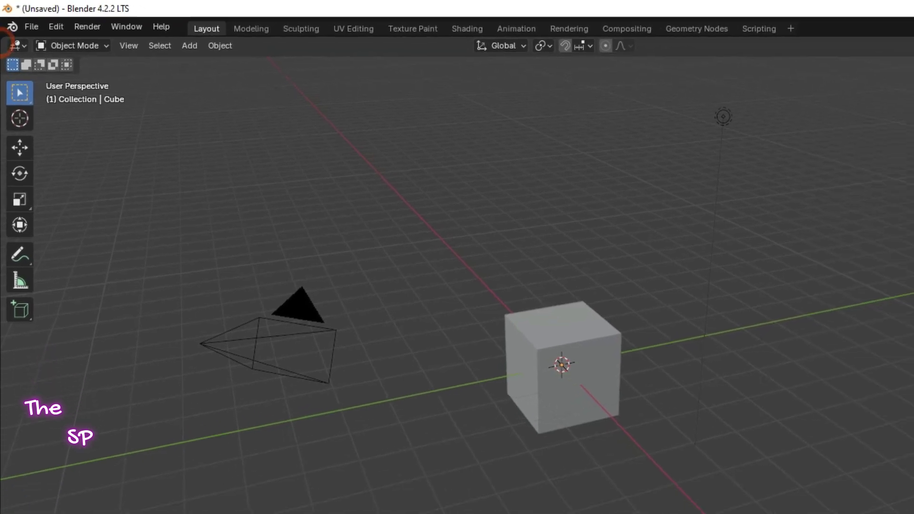
Step: Split the view into two columns, adjust their widths, then split the left column top and bottom
{"action": "left_click_drag", "start_coordinate": [2, 38], "coordinate": [612, 80]}
{"action": "left_click_drag", "start_coordinate": [411, 54], "coordinate": [443, 69]}
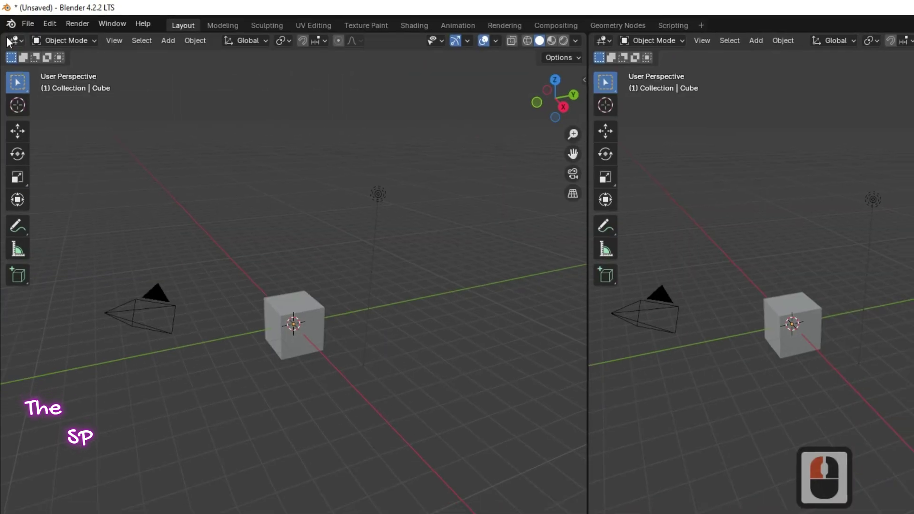
{"action": "left_click_drag", "start_coordinate": [9, 38], "coordinate": [18, 323]}
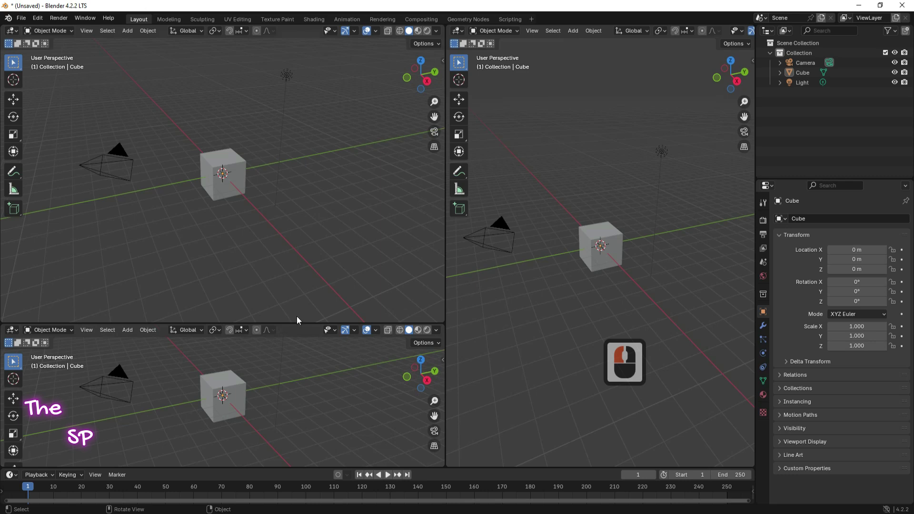
Step: Raise the left horizontal divider, then join the upper and lower left views into one
{"action": "left_click_drag", "start_coordinate": [287, 323], "coordinate": [301, 231]}
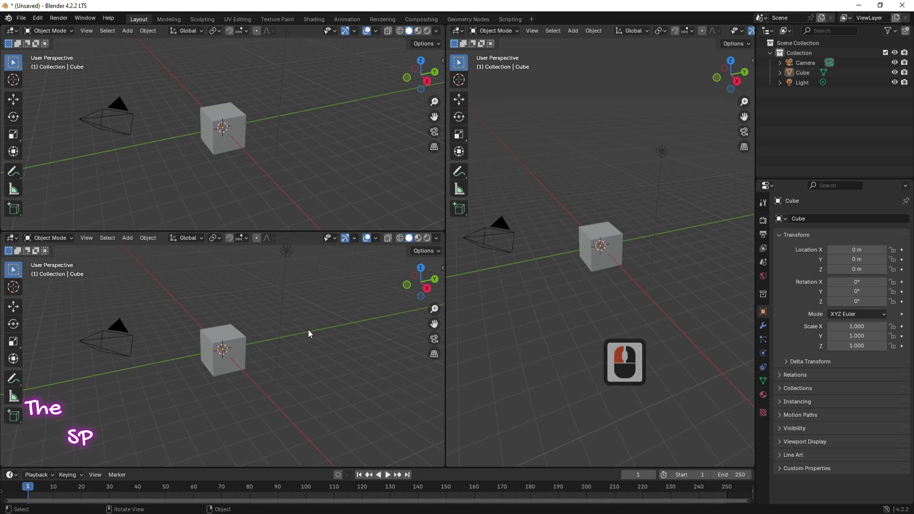
{"action": "right_click", "coordinate": [300, 232]}
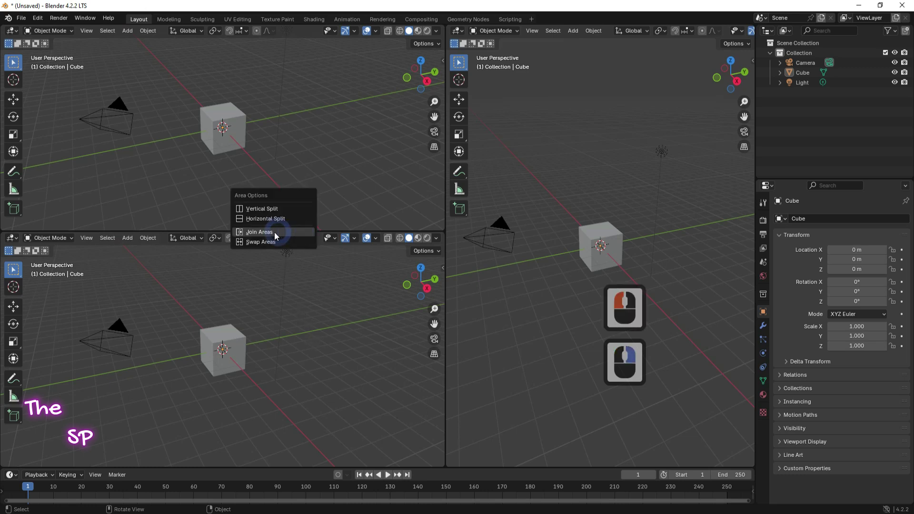
{"action": "left_click", "coordinate": [259, 232]}
{"action": "right_click", "coordinate": [282, 133]}
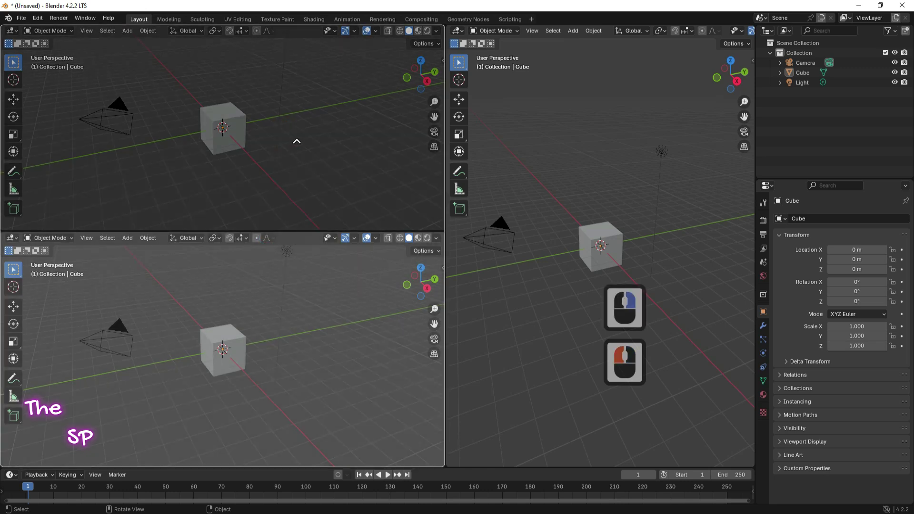
{"action": "left_click", "coordinate": [296, 141]}
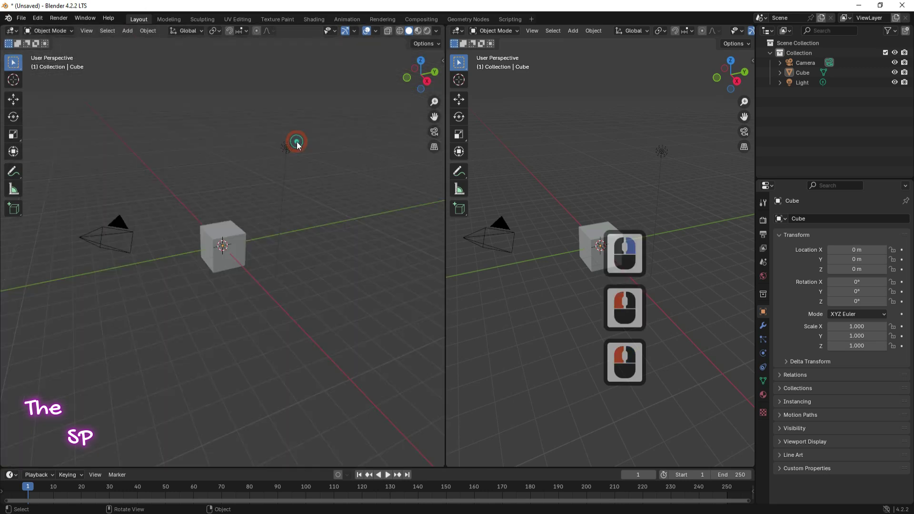
Step: Merge the left and right 3D views into one full-width viewport with Join Areas
{"action": "right_click", "coordinate": [445, 273]}
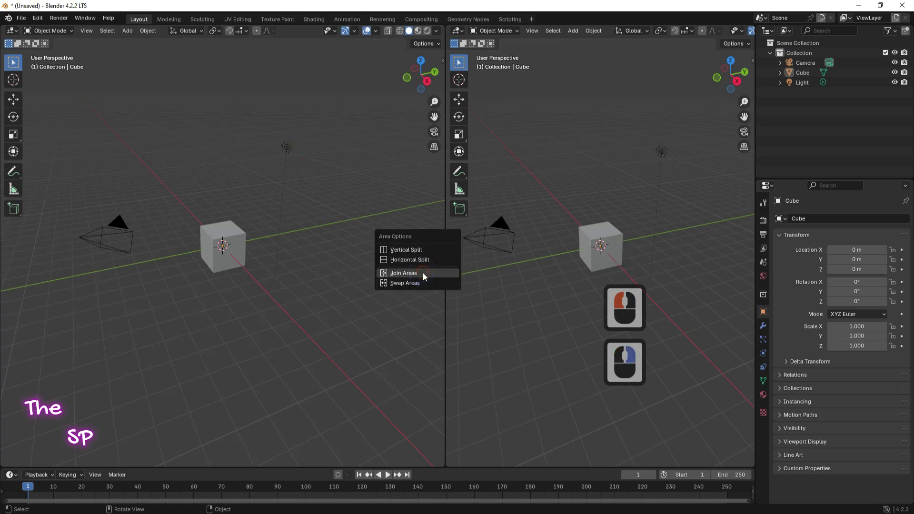
{"action": "left_click", "coordinate": [423, 273]}
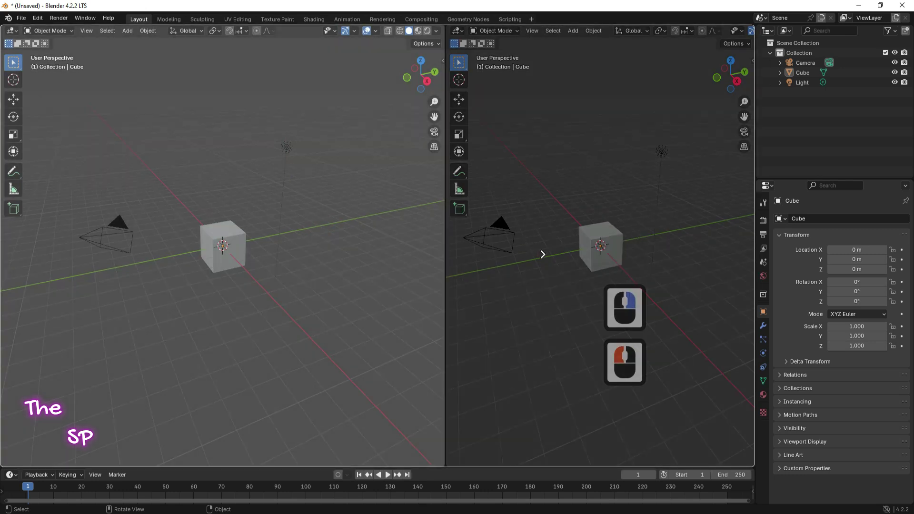
{"action": "left_click", "coordinate": [542, 255]}
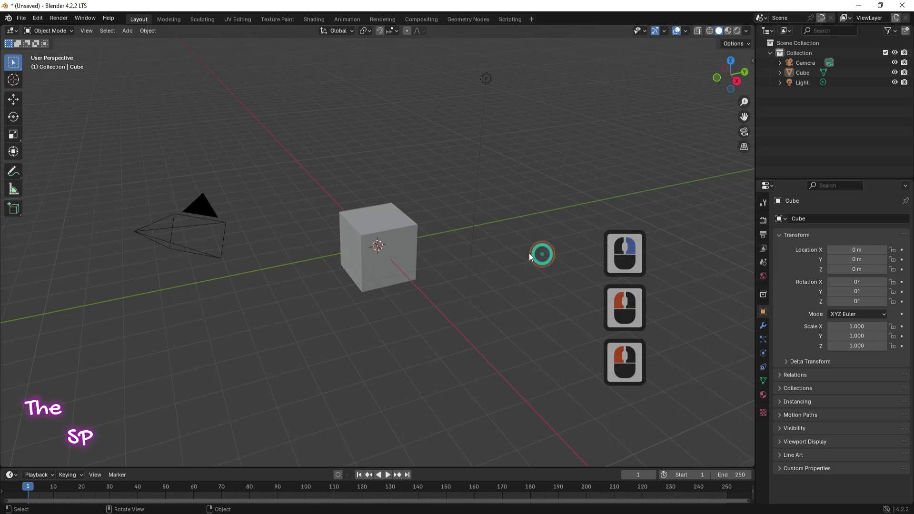